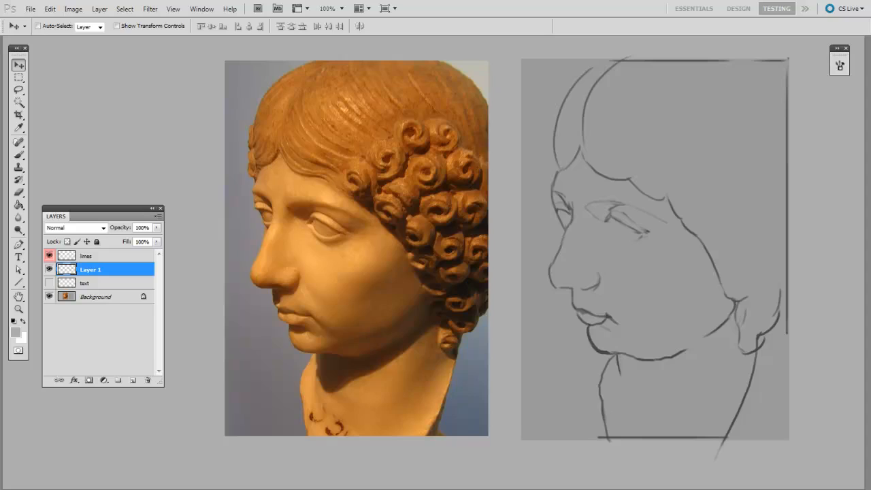
Show the text layer with the soft and hard edge annotations over the reference photo.
drag(504, 258, 506, 261)
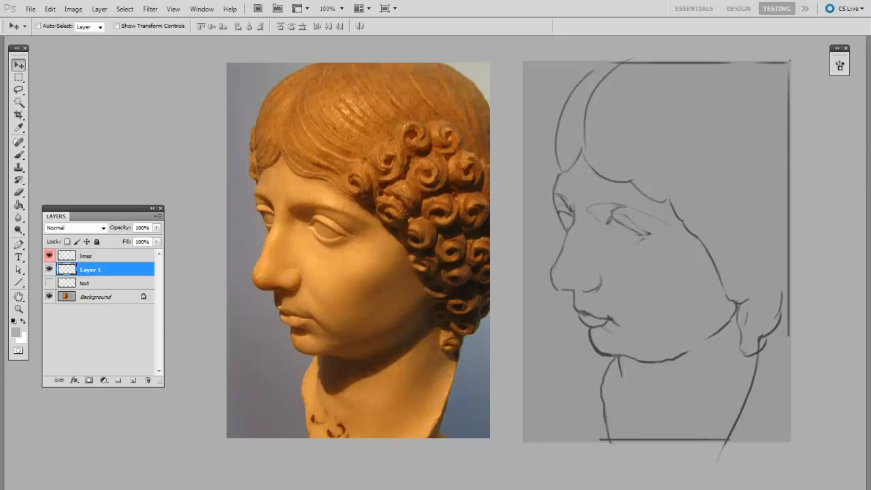
scroll(441, 311, up, 3)
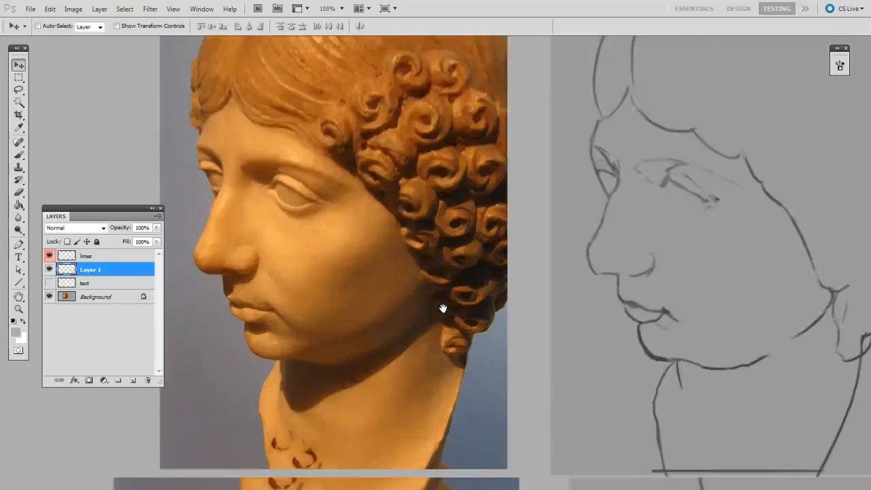
drag(447, 198, 498, 243)
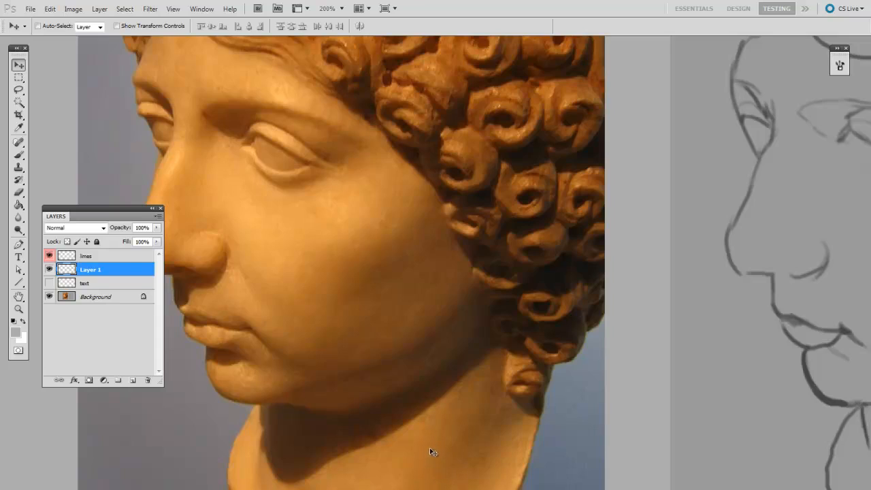
click(50, 283)
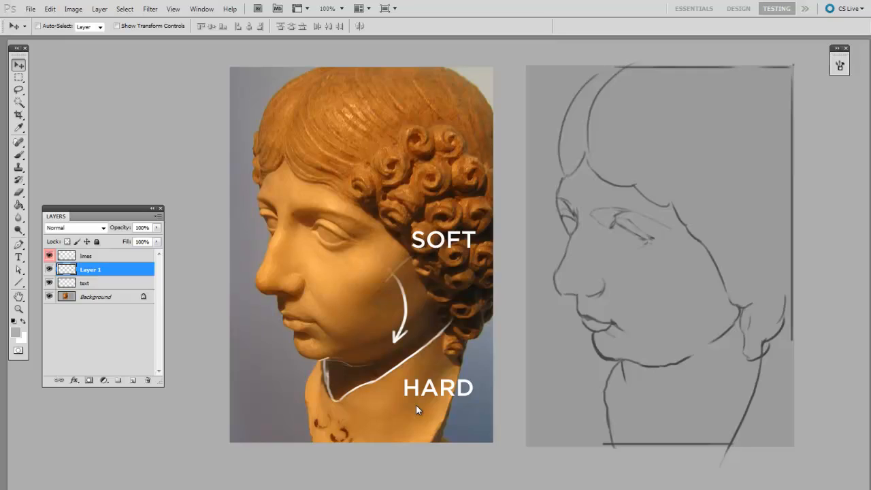
Add a new layer above Layer 1 and select the 40 px soft round preset for the Brush tool.
key(ctrl+shift+alt+n)
key(b)
right_click(583, 395)
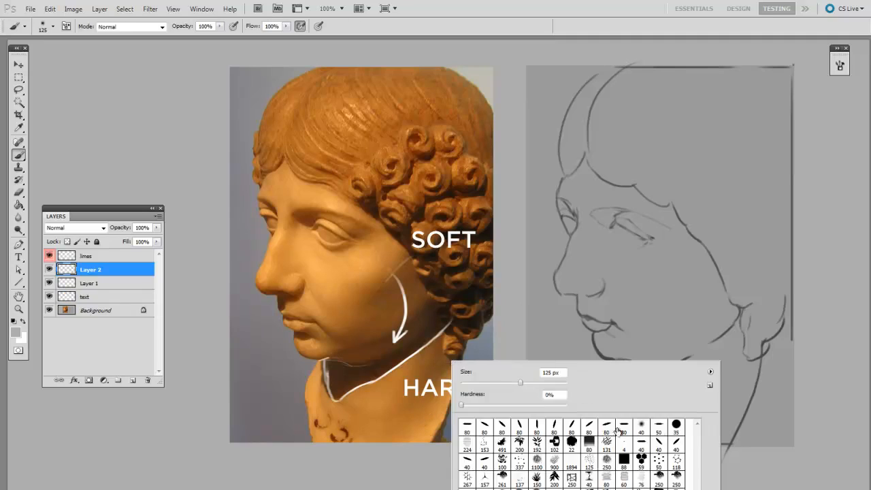
click(641, 427)
drag(343, 414, 343, 422)
drag(419, 342, 359, 335)
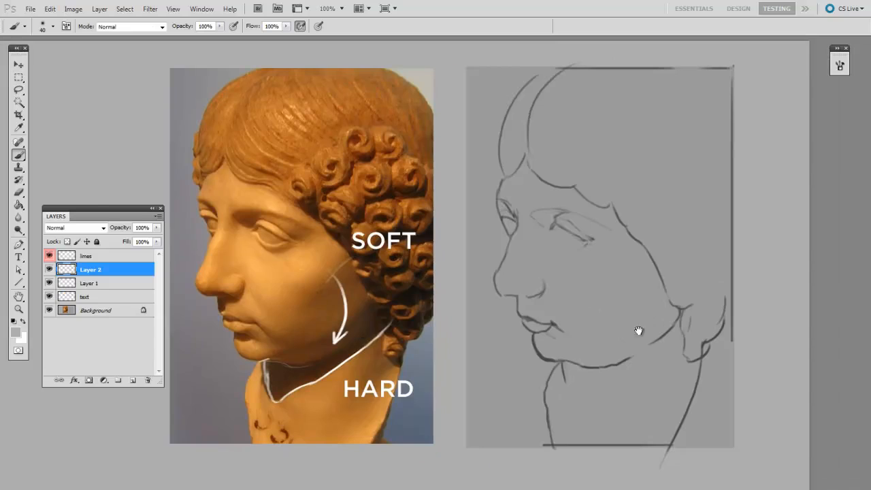
drag(638, 330, 595, 313)
Choose a darker grey foreground colour and paint a broad soft shadow across the lower cheek and jaw with an enlarged brush.
click(15, 332)
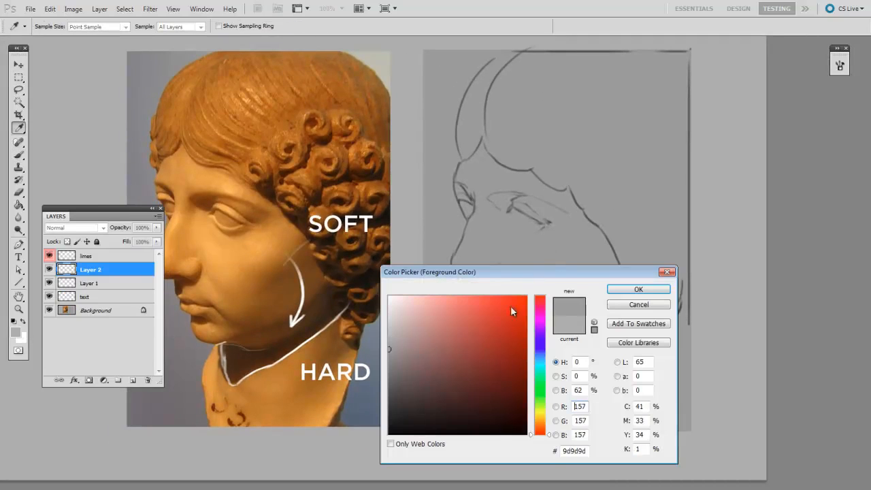
drag(510, 306, 381, 379)
click(638, 289)
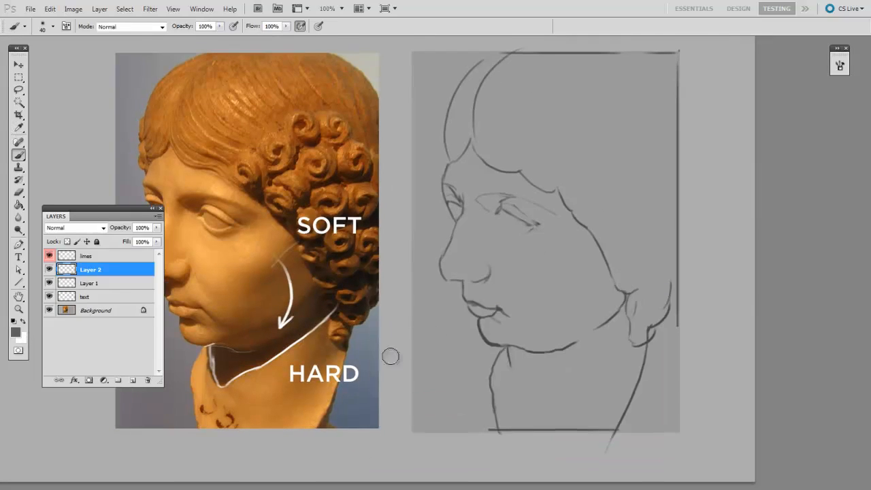
key(bracketright)
key(bracketright)
key(bracketright)
key(bracketright)
key(bracketright)
key(bracketright)
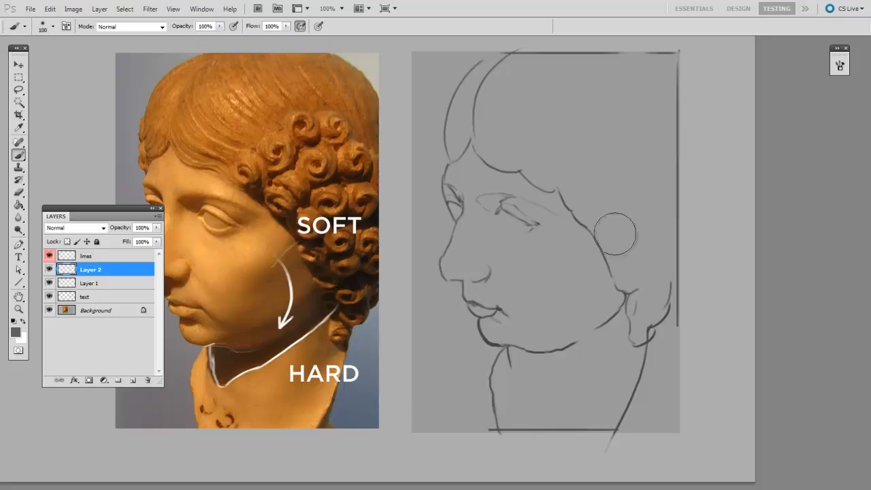
key(bracketright)
mouse_move(622, 237)
mouse_down()
mouse_move(477, 309)
mouse_move(580, 272)
mouse_move(551, 306)
mouse_up()
key(bracketright)
mouse_move(631, 296)
mouse_down()
mouse_move(568, 325)
mouse_move(618, 321)
mouse_move(512, 352)
mouse_move(633, 302)
mouse_up()
key(bracketright)
key(bracketright)
Set the foreground colour to #3f3f3f and brush a darker soft shadow along the jaw and upper neck, enlarging the brush to 175 px.
key(bracketleft)
key(bracketleft)
key(bracketleft)
key(bracketleft)
key(bracketleft)
key(bracketleft)
key(bracketleft)
key(n)
drag(390, 397, 388, 400)
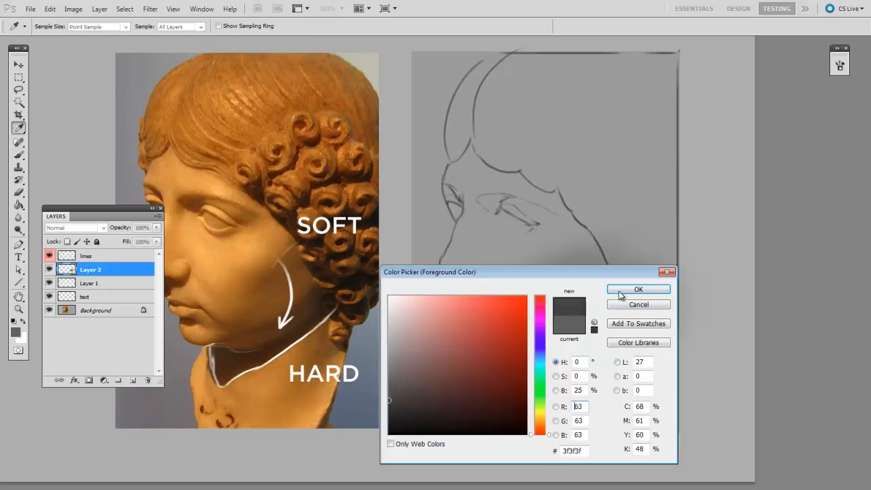
click(620, 293)
mouse_move(478, 355)
mouse_down()
mouse_move(592, 329)
mouse_move(577, 336)
mouse_move(545, 337)
mouse_move(597, 314)
mouse_move(535, 346)
mouse_move(595, 339)
mouse_move(544, 355)
mouse_move(620, 332)
mouse_move(525, 374)
mouse_move(651, 326)
mouse_move(498, 371)
mouse_move(656, 308)
mouse_move(560, 331)
mouse_move(627, 323)
mouse_move(623, 351)
mouse_move(650, 354)
mouse_move(626, 359)
mouse_up()
key(bracketright)
key(bracketright)
key(bracketright)
key(bracketright)
key(bracketright)
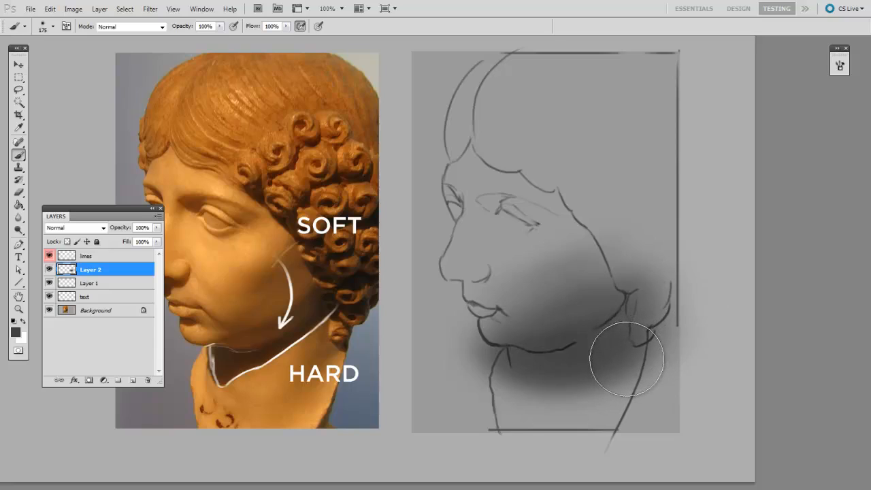
Erase the excess shading on the neck and beside the ear with a hard round eraser, carving a crisp cast-shadow edge below the jaw.
key(ctrl+plus)
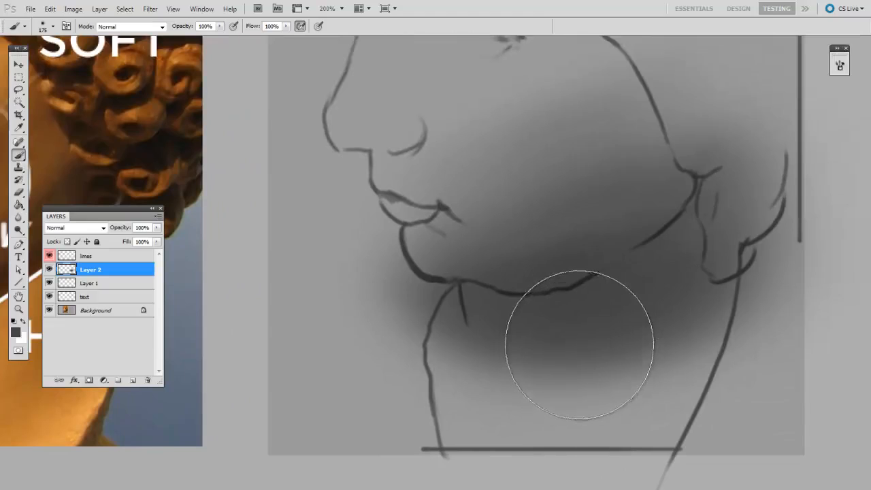
key(e)
right_click(589, 344)
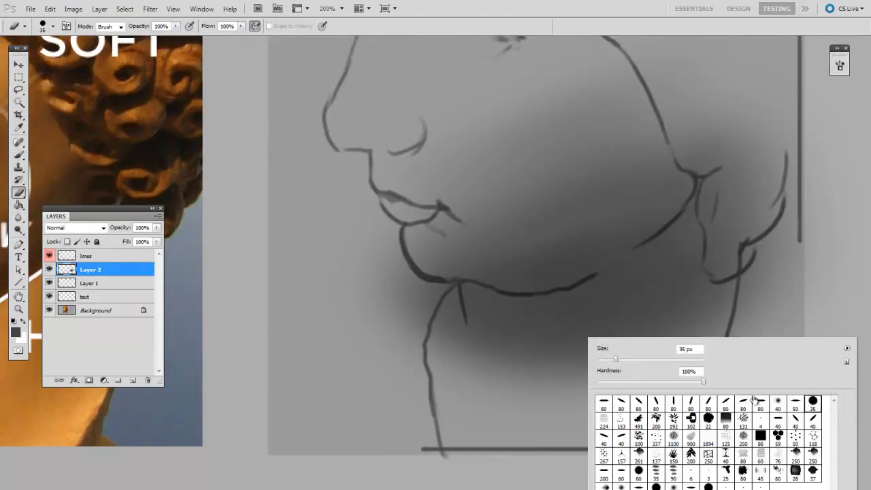
click(463, 357)
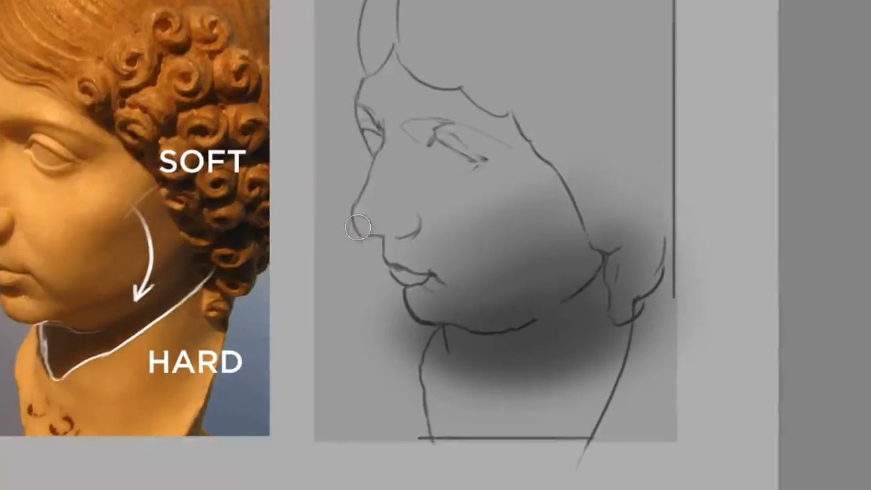
drag(472, 399, 632, 282)
mouse_move(501, 400)
mouse_down()
mouse_move(599, 361)
mouse_move(647, 311)
mouse_up()
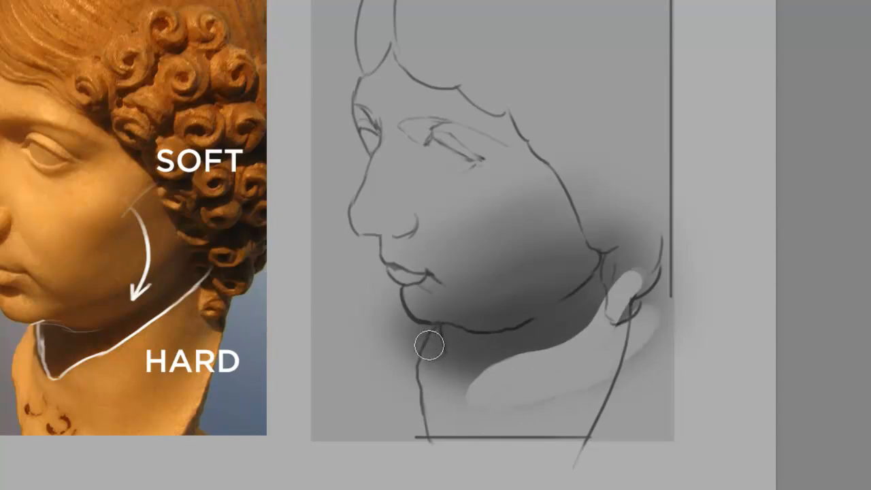
mouse_move(429, 346)
mouse_down()
mouse_move(451, 396)
mouse_move(427, 341)
mouse_move(411, 344)
mouse_move(379, 286)
mouse_move(413, 329)
mouse_move(364, 269)
mouse_up()
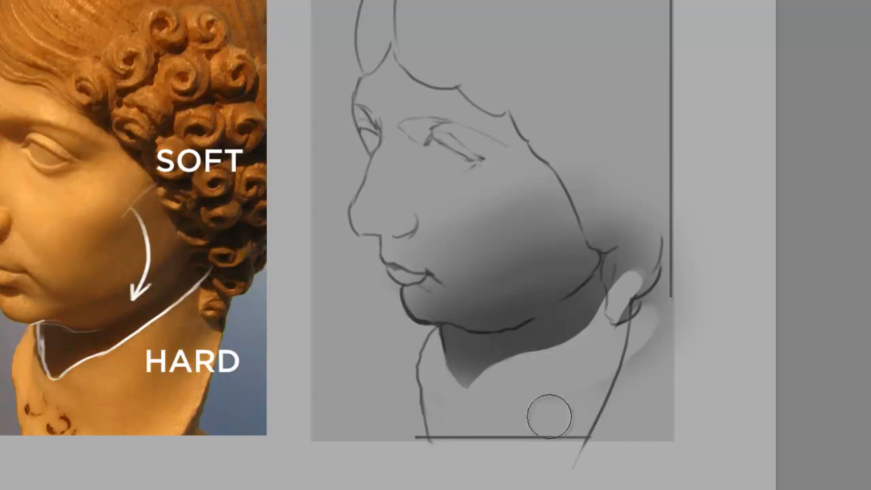
mouse_move(639, 310)
mouse_down()
mouse_move(626, 318)
mouse_move(648, 366)
mouse_move(636, 357)
mouse_up()
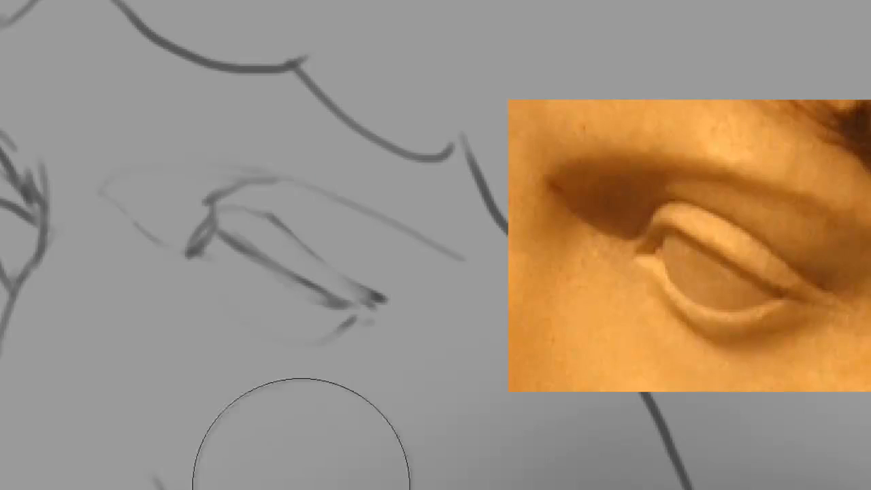
Paint a dark soft shadow in the near eye socket, between the brow and inner eye corner, with a 0% hardness brush.
right_click(257, 449)
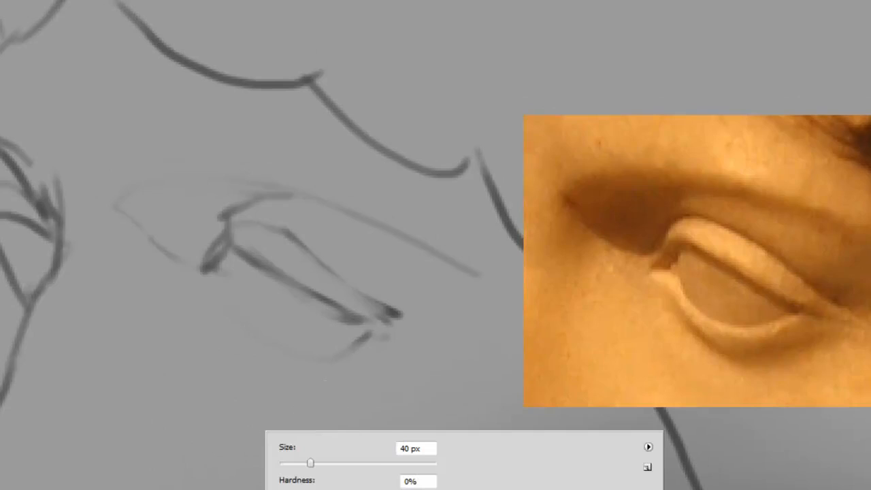
key(Return)
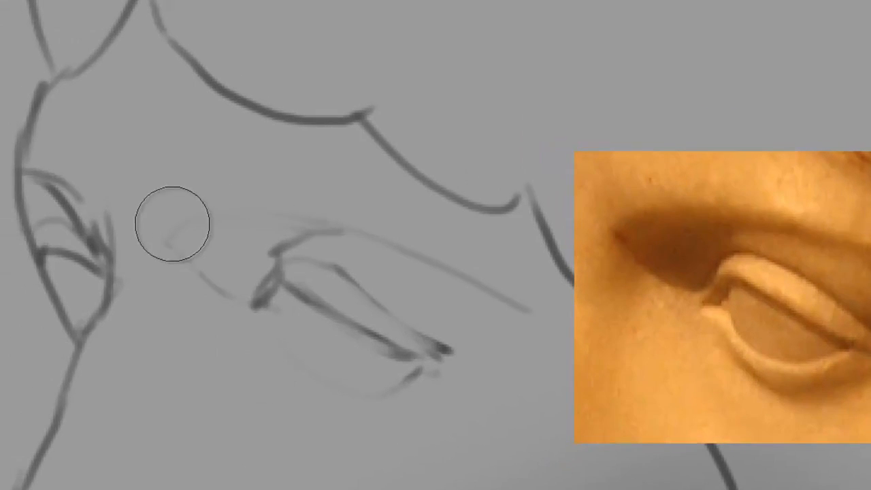
drag(225, 225, 334, 222)
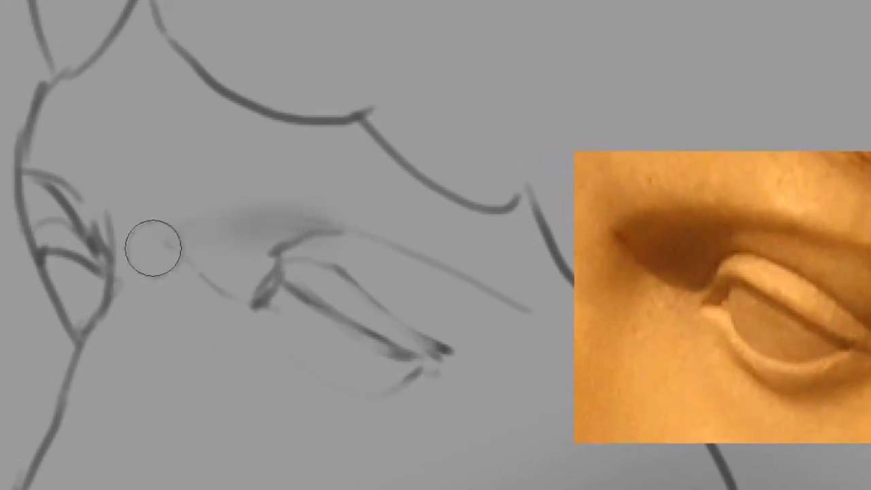
mouse_move(153, 248)
mouse_down()
mouse_move(341, 236)
mouse_move(160, 245)
mouse_move(300, 235)
mouse_move(193, 252)
mouse_move(215, 248)
mouse_move(250, 279)
mouse_move(242, 299)
mouse_move(230, 270)
mouse_move(199, 256)
mouse_move(280, 273)
mouse_move(198, 244)
mouse_move(279, 251)
mouse_move(282, 343)
mouse_move(268, 303)
mouse_move(225, 254)
mouse_move(302, 285)
mouse_move(281, 332)
mouse_move(204, 272)
mouse_move(380, 378)
mouse_up()
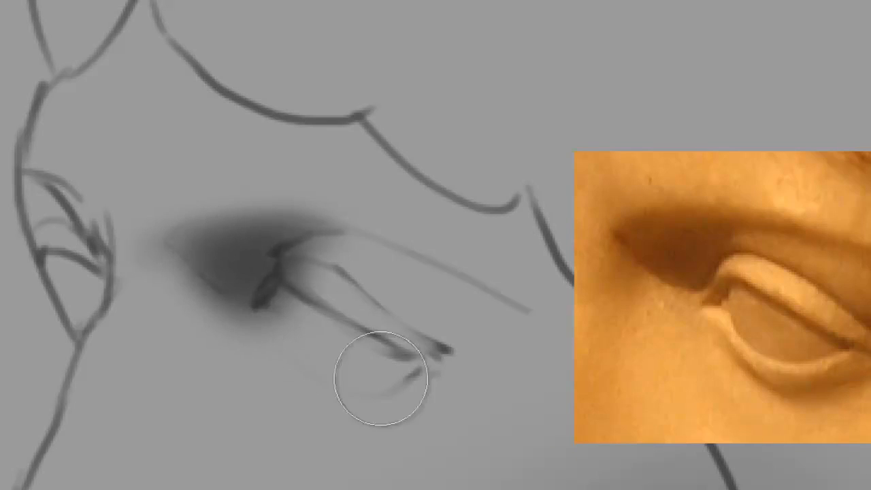
Shrink the eraser and cut a sharp lower edge into the eye-socket shadow toward the inner corner of the eye.
right_click(211, 318)
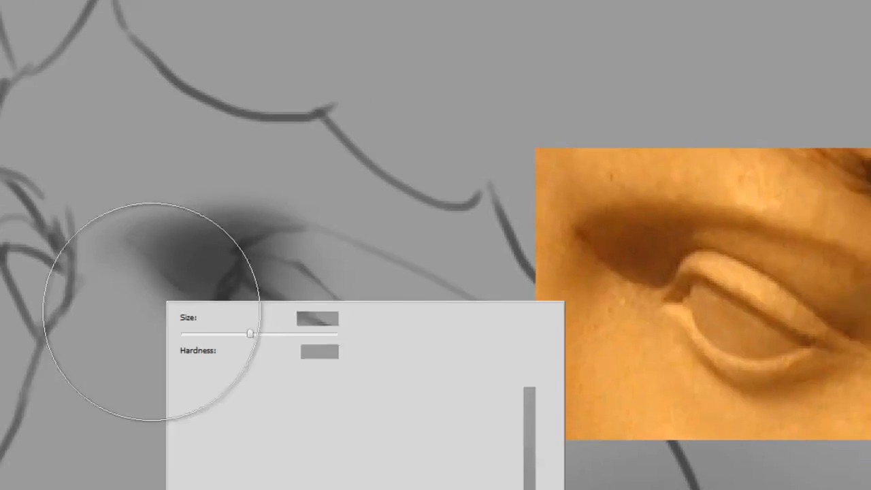
drag(250, 334, 208, 333)
key(Return)
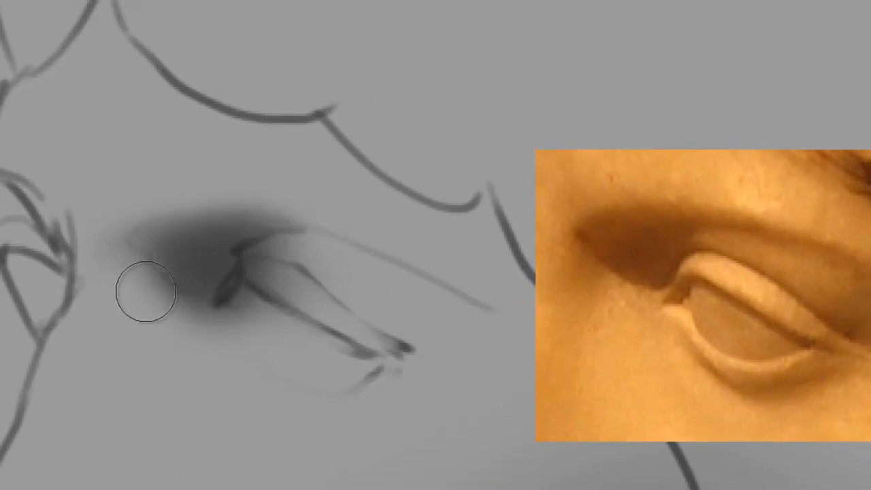
mouse_move(146, 291)
mouse_down()
mouse_move(122, 259)
mouse_move(197, 317)
mouse_move(109, 252)
mouse_move(116, 262)
mouse_up()
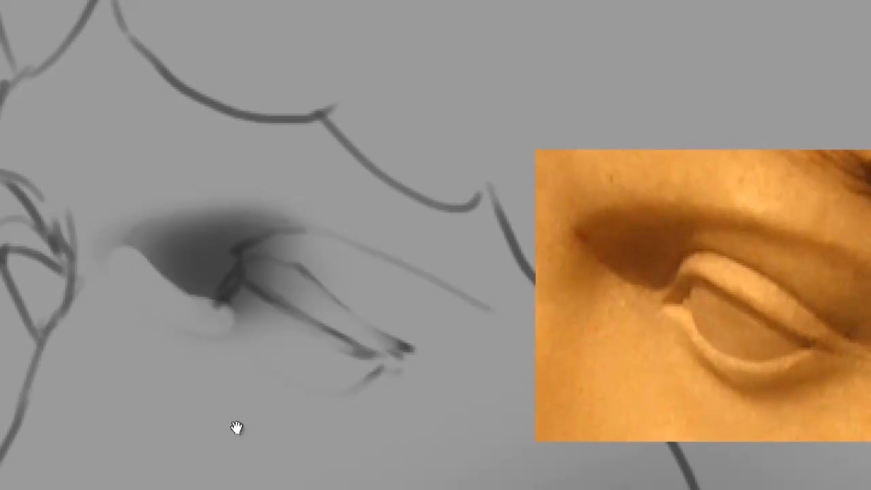
drag(236, 427, 252, 426)
drag(218, 315, 244, 293)
Erase the leftover shading beneath the inner eye corner and over the eyelid and eyeball, adjusting the eraser size.
key(bracketright)
key(bracketright)
key(bracketright)
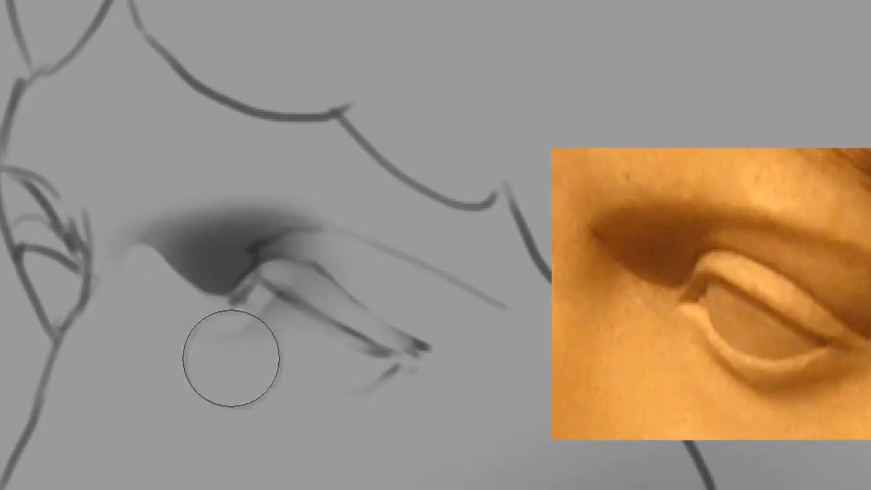
mouse_move(230, 358)
mouse_down()
mouse_move(312, 366)
mouse_move(270, 334)
mouse_up()
key(bracketleft)
key(bracketleft)
drag(284, 304, 308, 319)
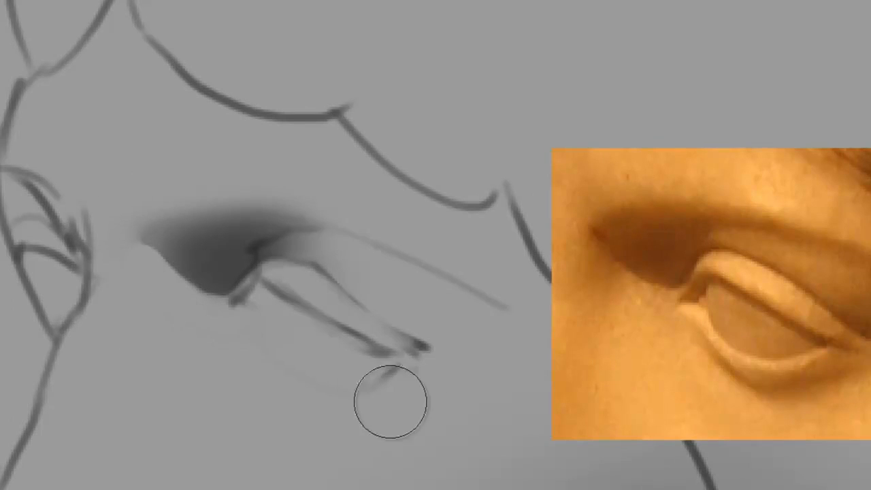
Extend the soft shadow from the eye socket across the area between the brow line and the upper eyelid.
drag(305, 353, 264, 303)
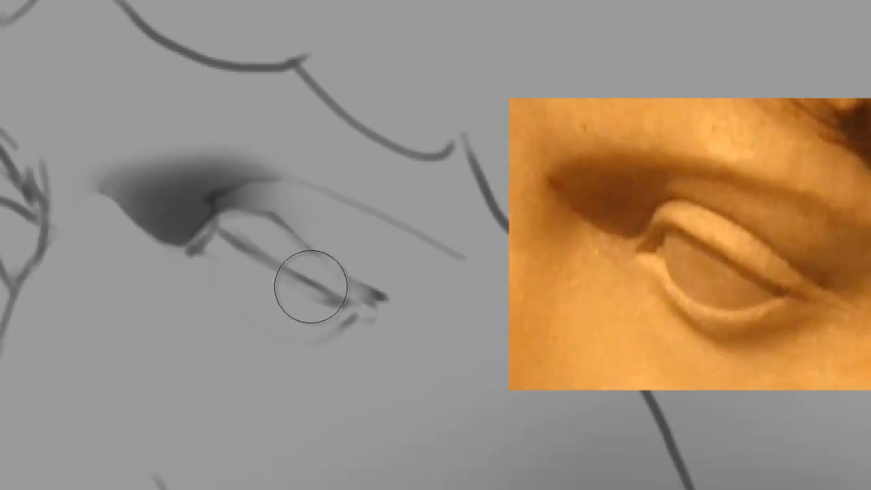
drag(311, 331, 286, 320)
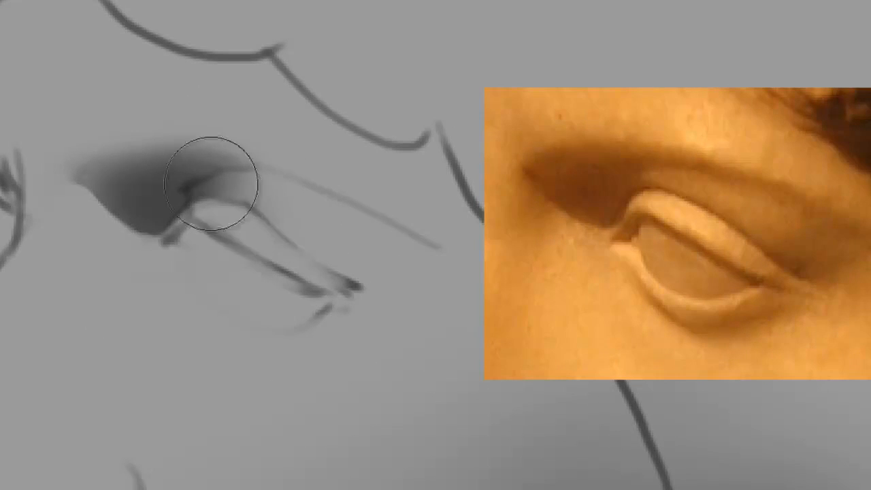
drag(292, 208, 340, 238)
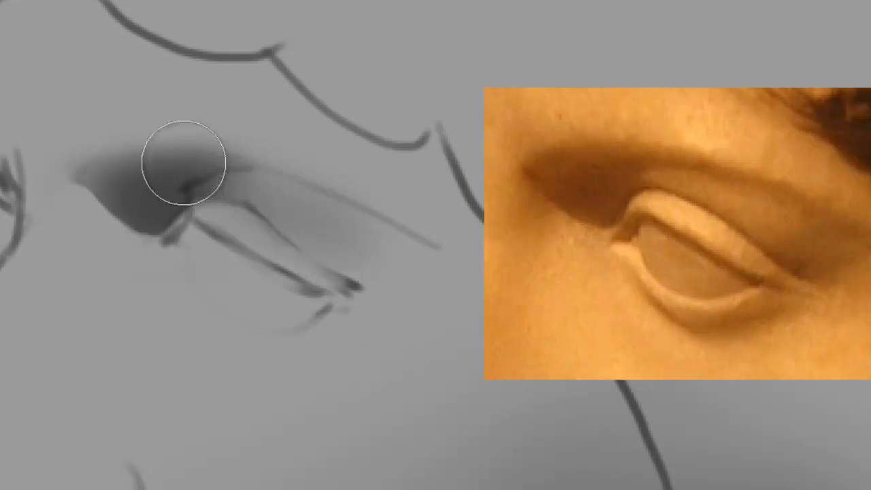
mouse_move(184, 162)
mouse_down()
mouse_move(361, 246)
mouse_move(202, 161)
mouse_move(425, 291)
mouse_move(202, 169)
mouse_move(244, 203)
mouse_move(226, 206)
mouse_move(306, 226)
mouse_move(252, 203)
mouse_move(333, 204)
mouse_move(306, 220)
mouse_up()
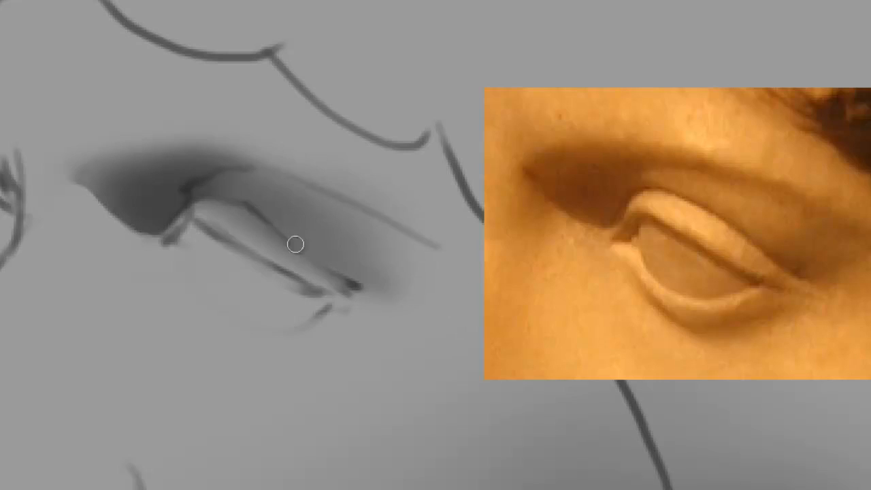
Darken the crease along the upper eyelid with a small brush, and lighten the lid below it to sharpen its edge.
key(bracketright)
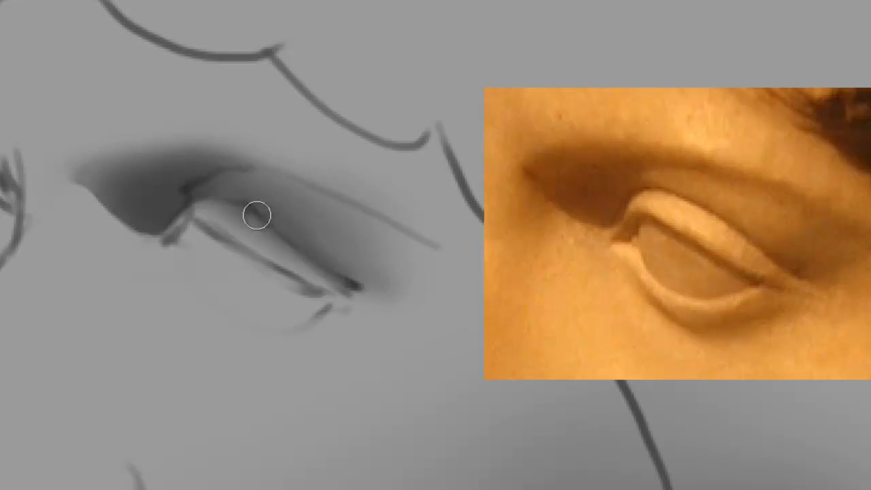
key(bracketright)
key(bracketright)
key(bracketleft)
key(bracketleft)
key(bracketleft)
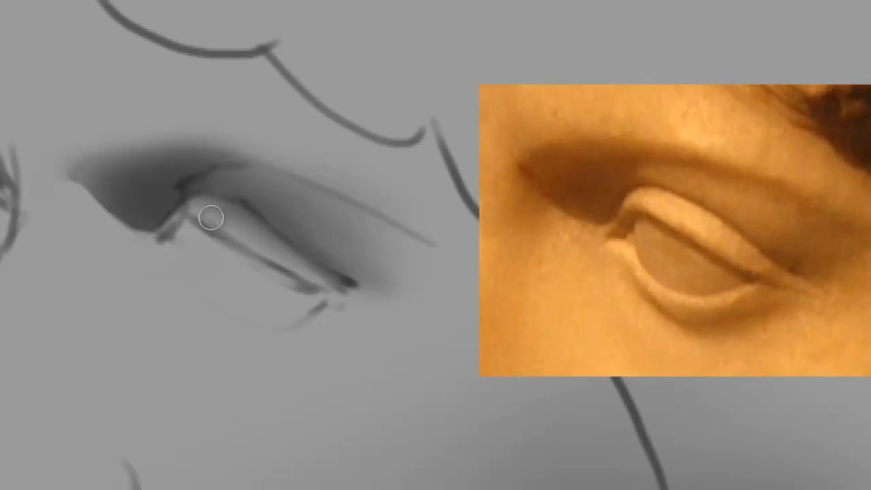
mouse_move(211, 218)
mouse_down()
mouse_move(222, 208)
mouse_move(208, 206)
mouse_move(311, 275)
mouse_up()
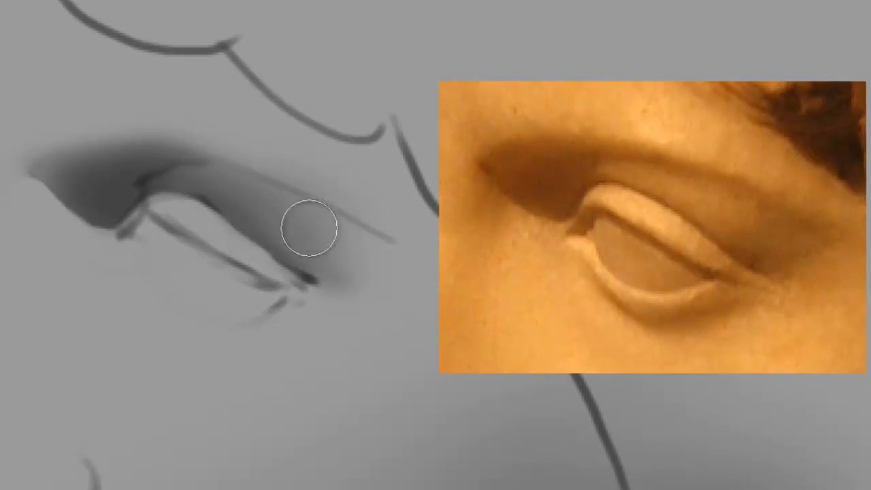
Paint a soft shadow beyond the outer corner of the eye and erase along its lower edge to define it.
mouse_move(310, 228)
mouse_down()
mouse_move(300, 270)
mouse_move(326, 252)
mouse_move(400, 242)
mouse_move(340, 275)
mouse_move(432, 224)
mouse_move(243, 269)
mouse_move(393, 224)
mouse_move(211, 276)
mouse_up()
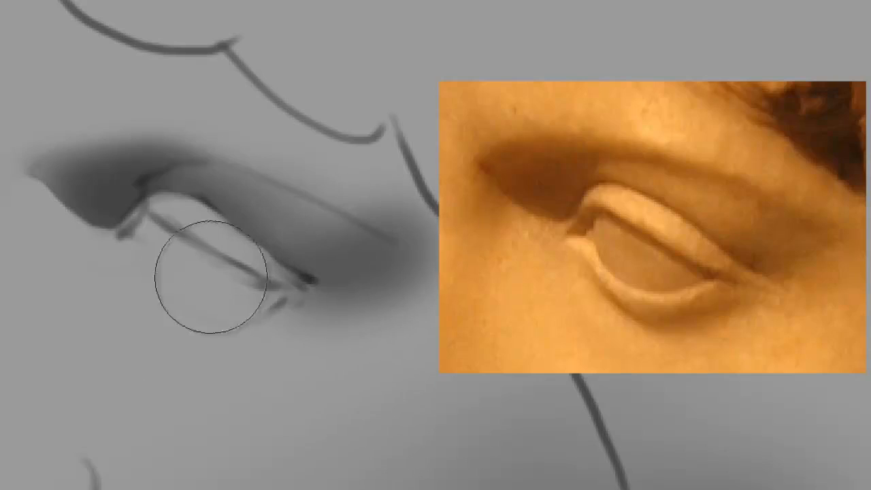
drag(469, 218, 390, 214)
key(e)
drag(221, 313, 339, 271)
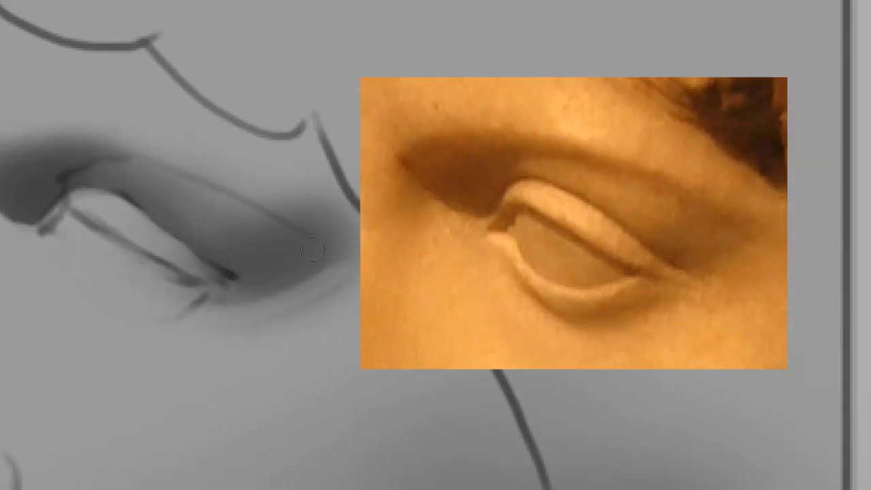
key(b)
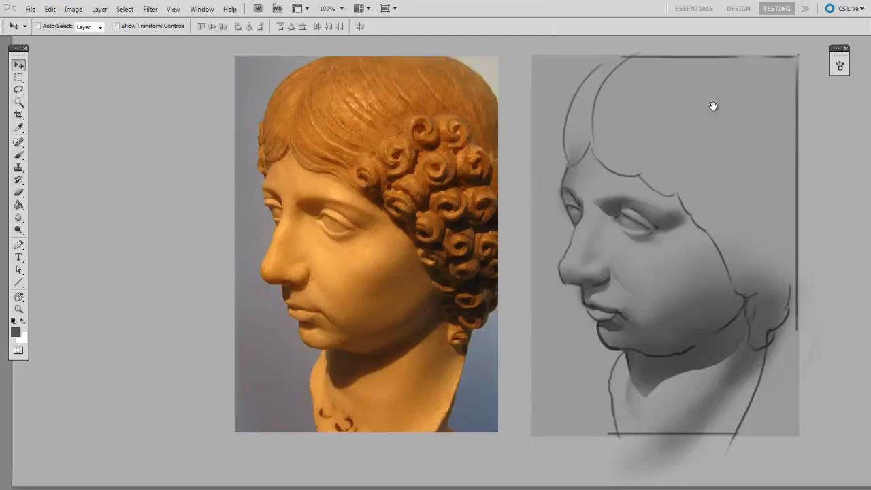
drag(714, 107, 507, 218)
key(ctrl+plus)
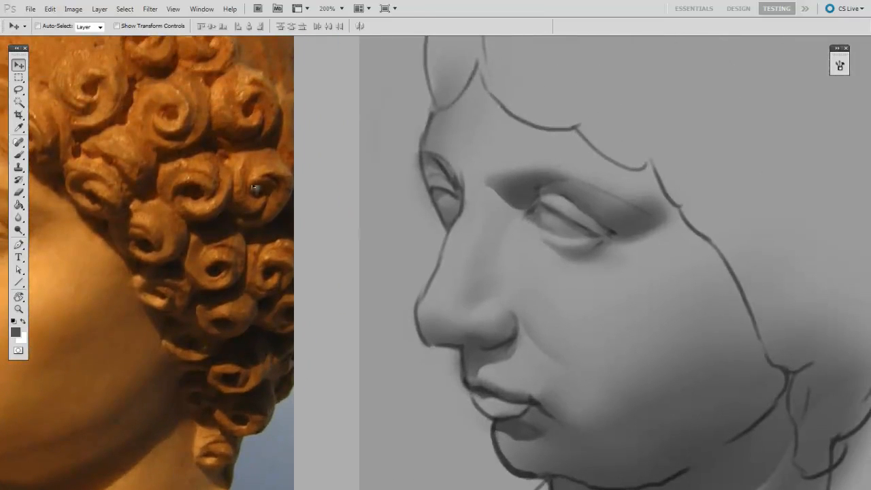